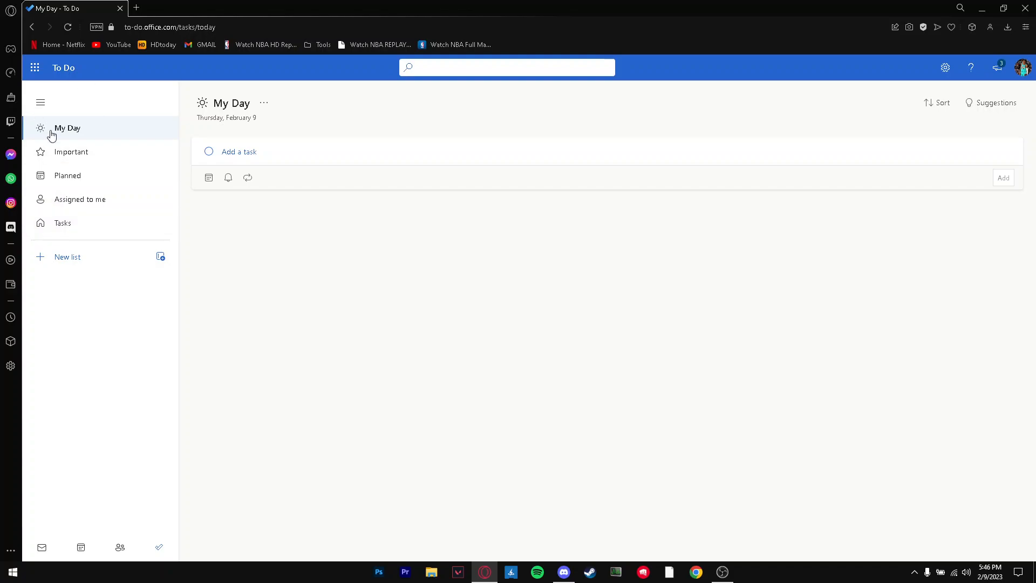
- Browse the Important, Planned, Assigned to me and Tasks lists, and return to My Day
left_click(89, 151)
left_click(79, 177)
left_click(89, 201)
left_click(86, 224)
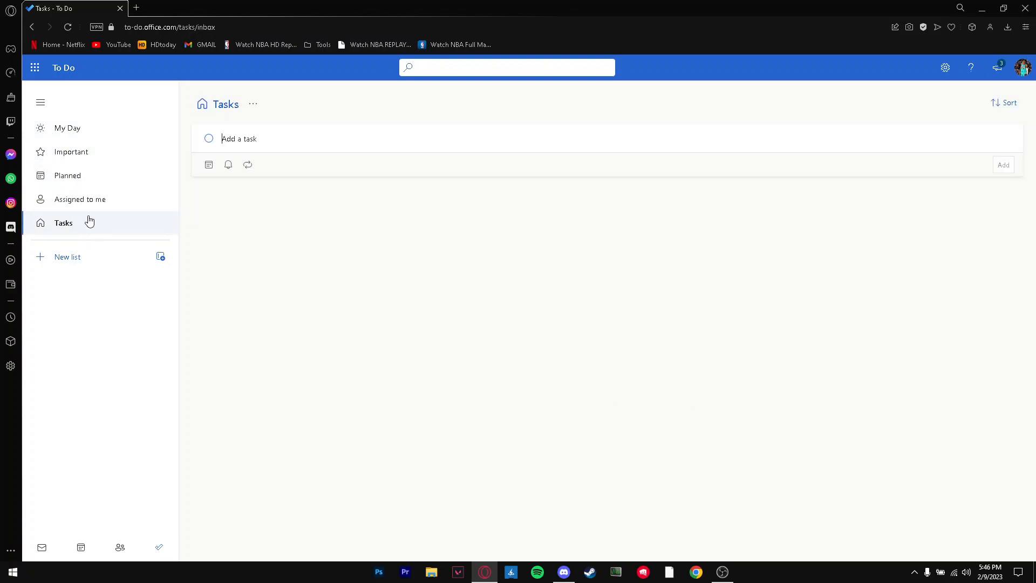
left_click(99, 139)
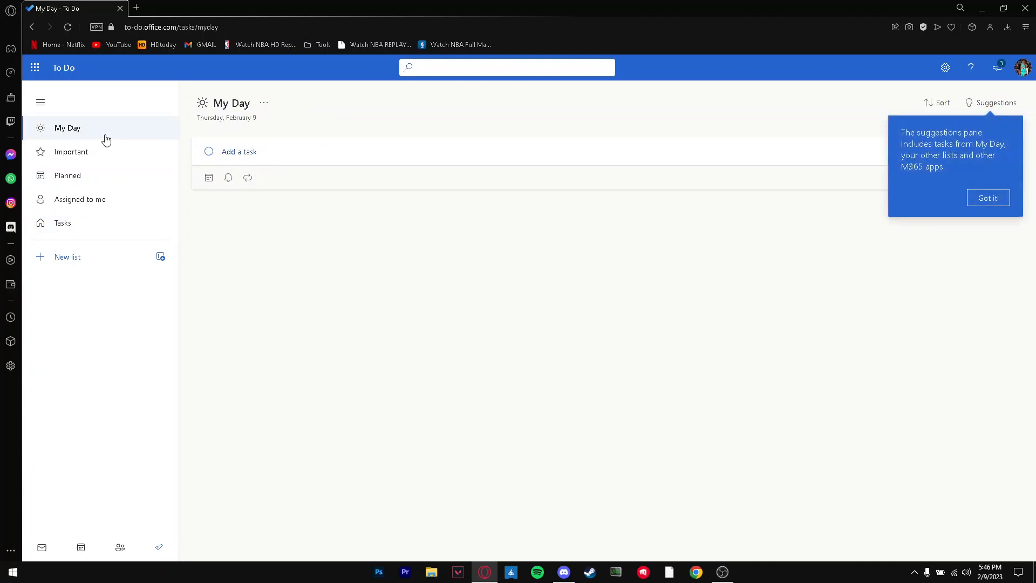
- Dismiss the suggestions tip and add a task named "100 pushups" to My Day
left_click(248, 124)
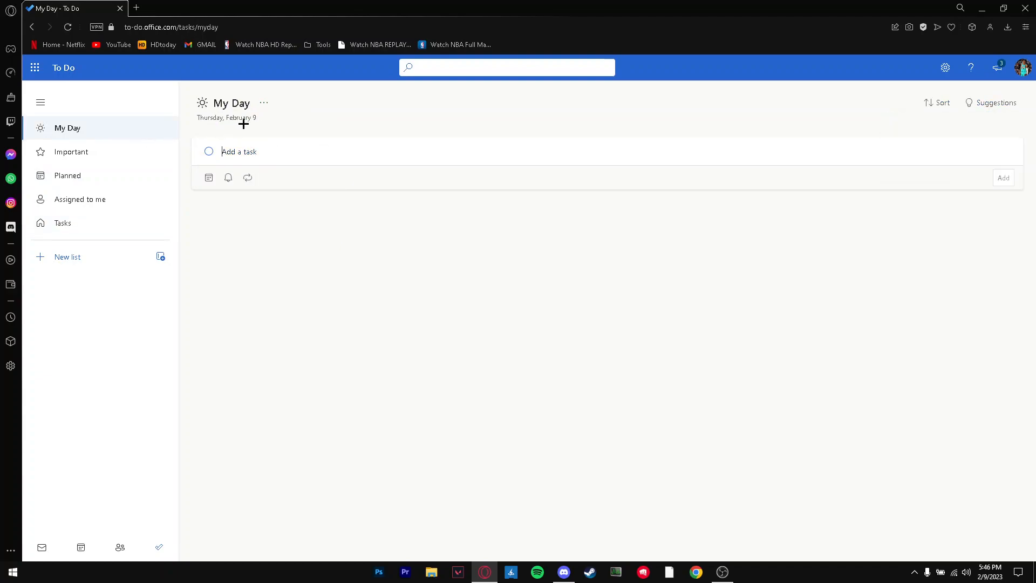
left_click(249, 149)
type("100 pushups")
key("Return")
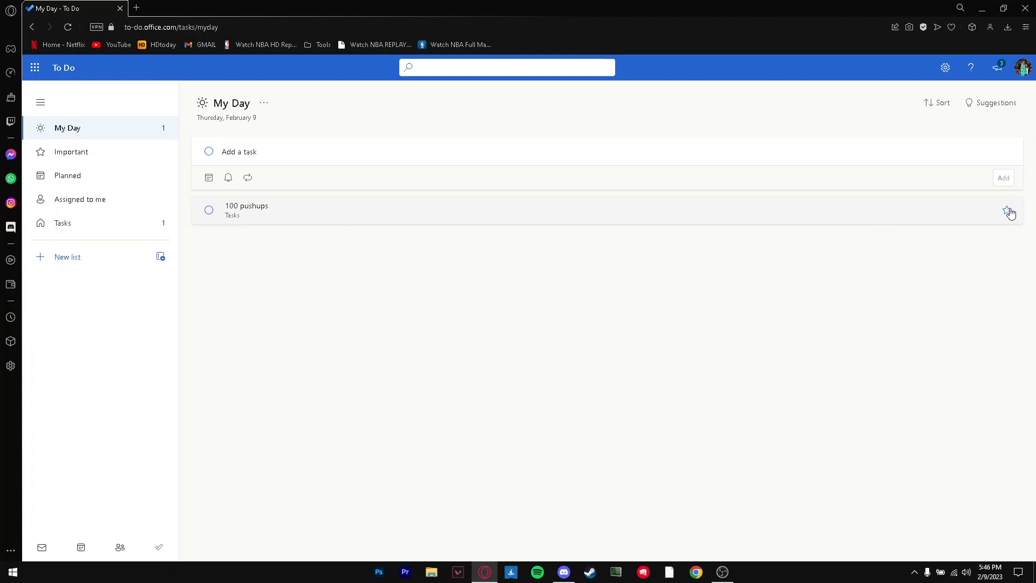
- Mark the "100 pushups" task as important, check it in the Important list, and remove the mark from My Day
left_click(1007, 212)
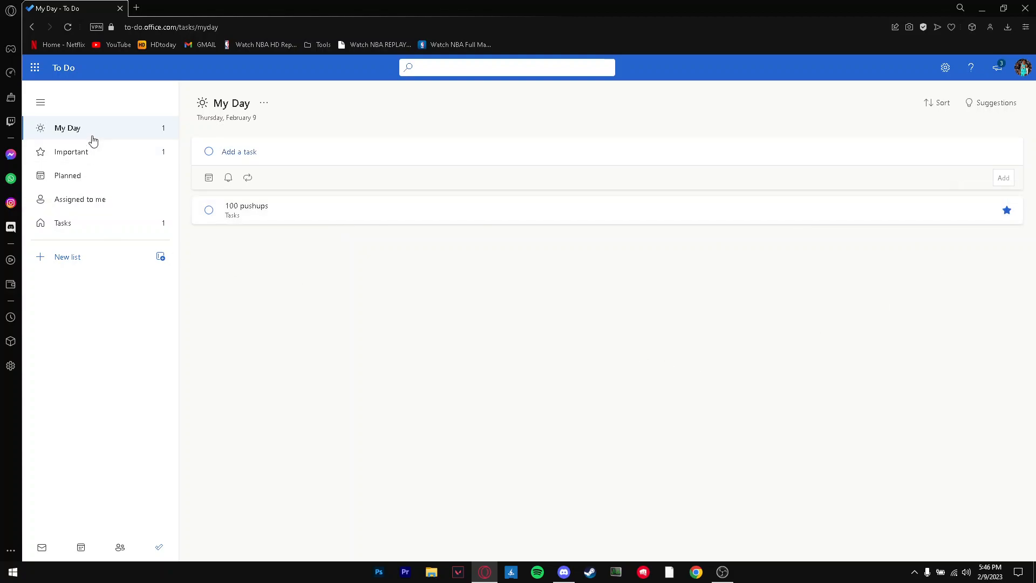
left_click(85, 147)
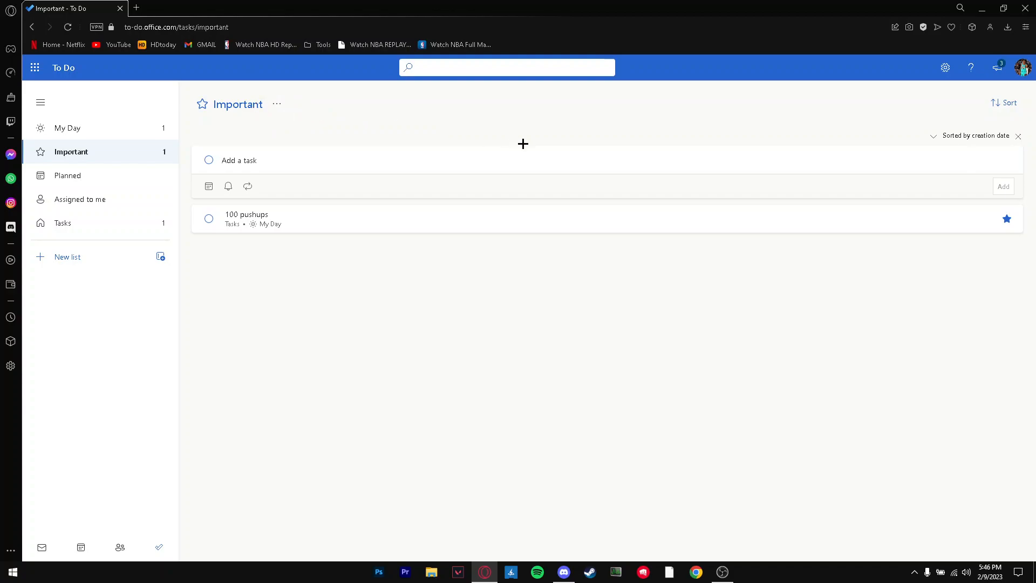
left_click(107, 130)
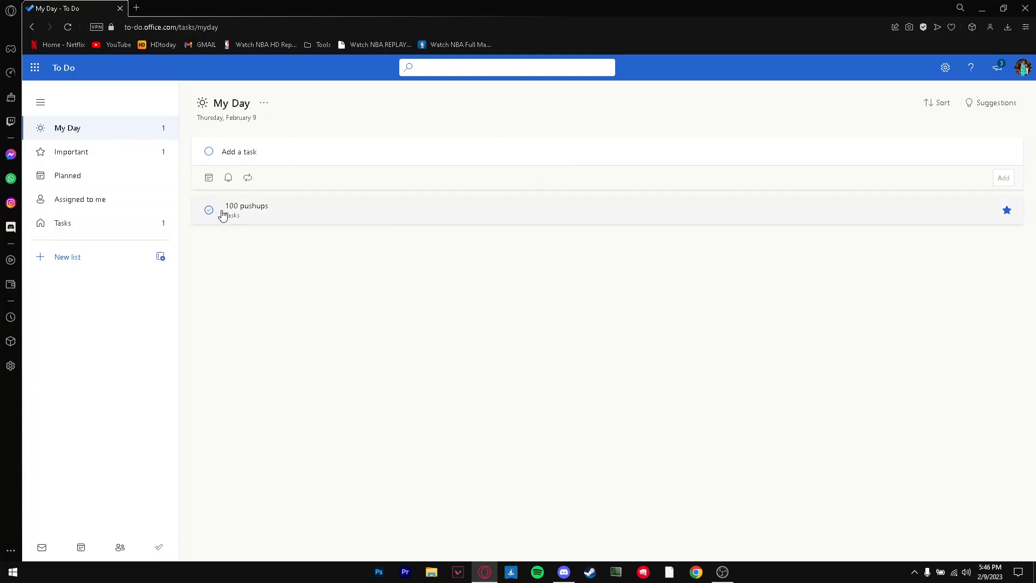
left_click(1007, 209)
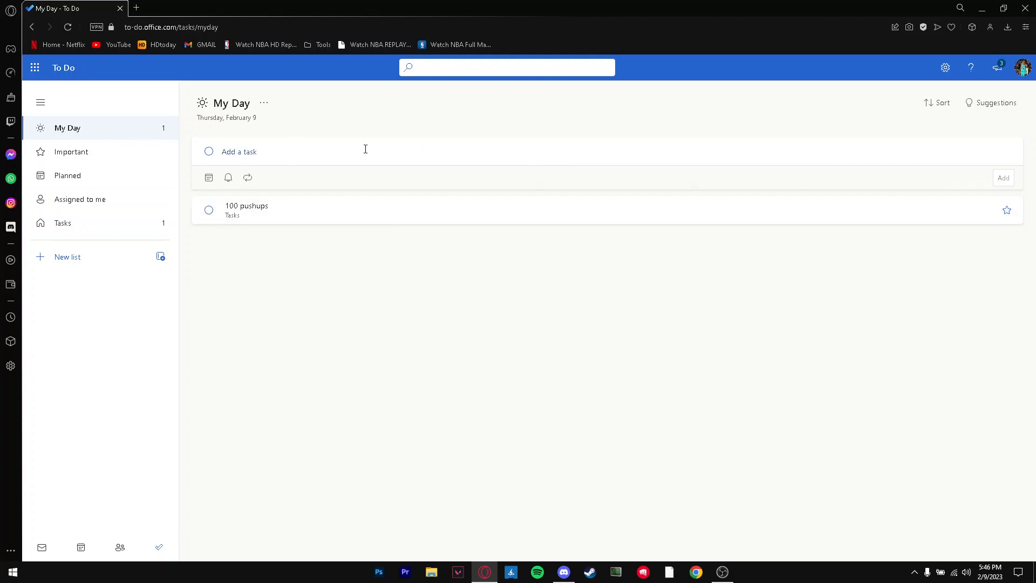
- Add a task named "collect bill" to My Day and mark it as important
type("collect bill")
key("Return")
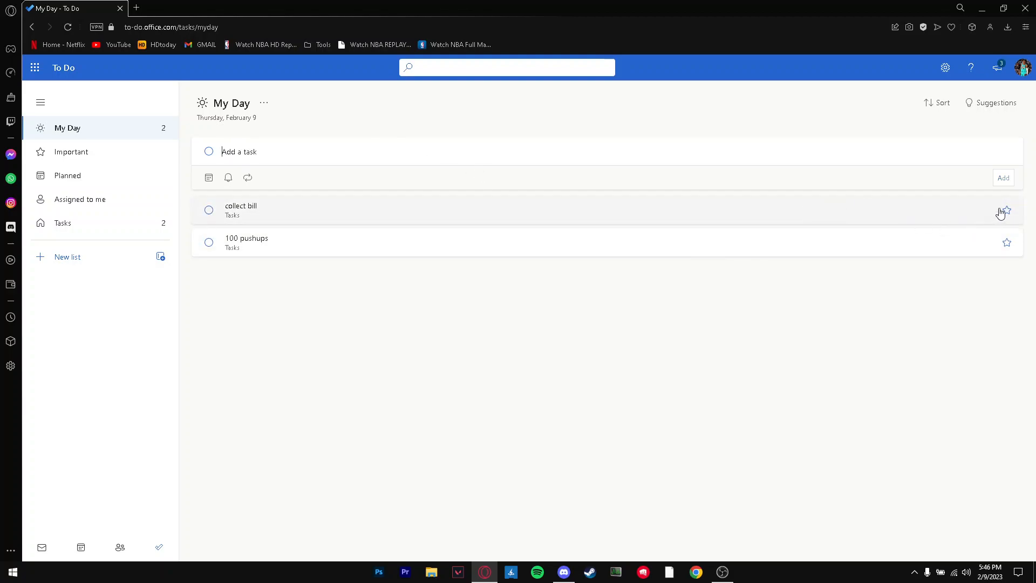
left_click(1007, 211)
- Add a task named "meet up with freidns" to the Planned list
left_click(91, 176)
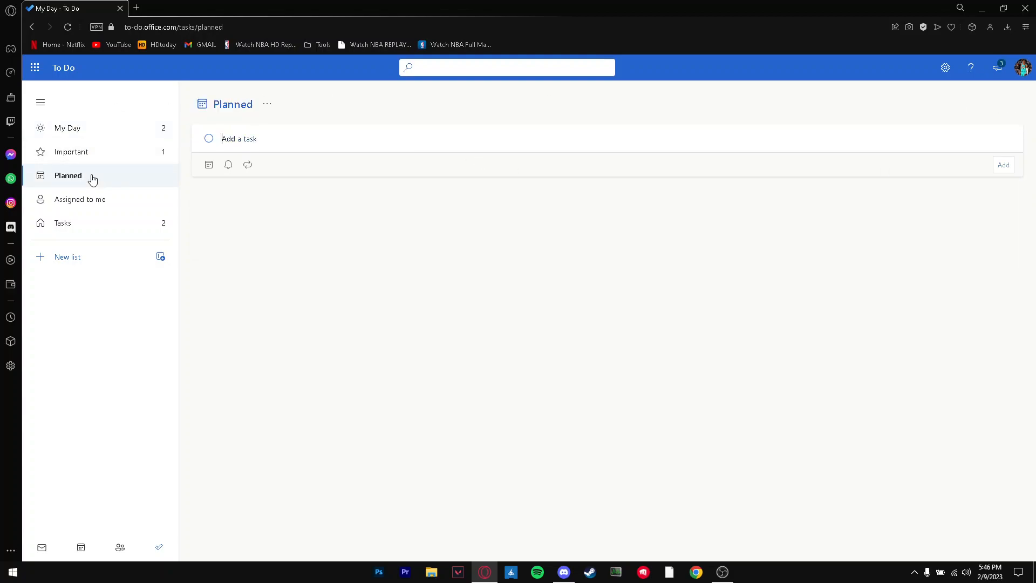
left_click(246, 140)
type("meet up with freidns")
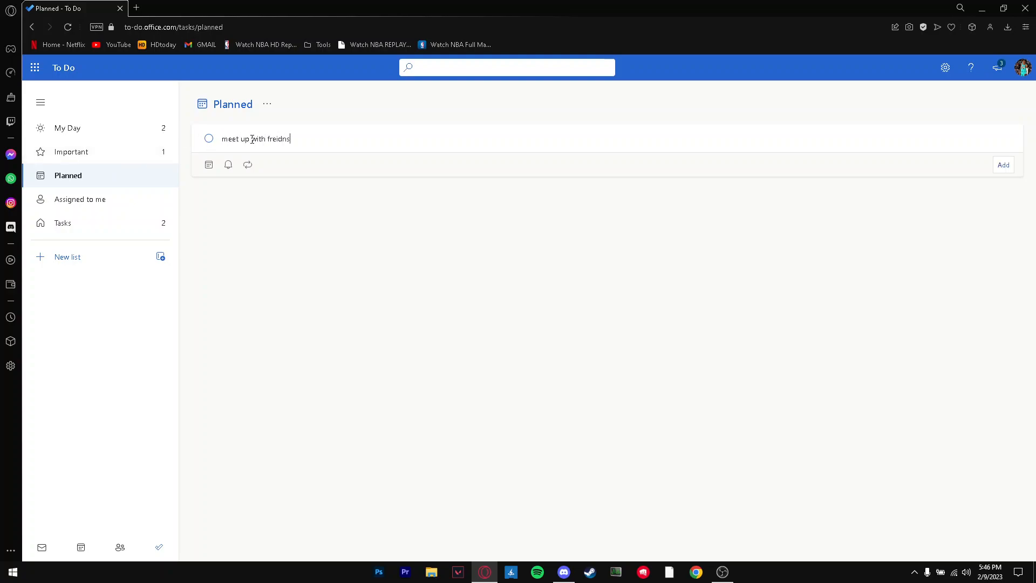
key("Return")
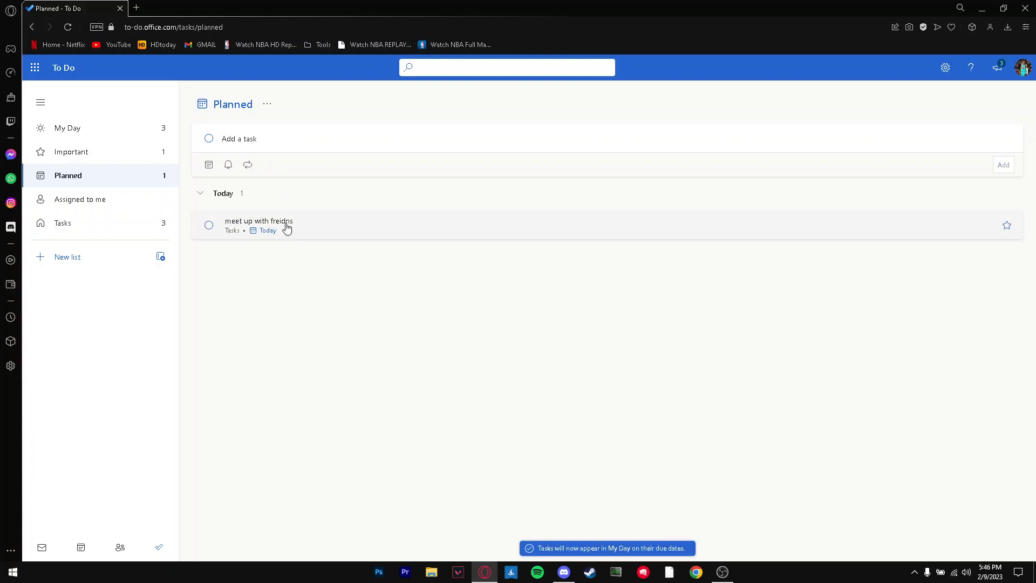
- Set the "meet up with freidns" task's due date to next week and its reminder to next week, Monday at 9 AM
left_click(282, 224)
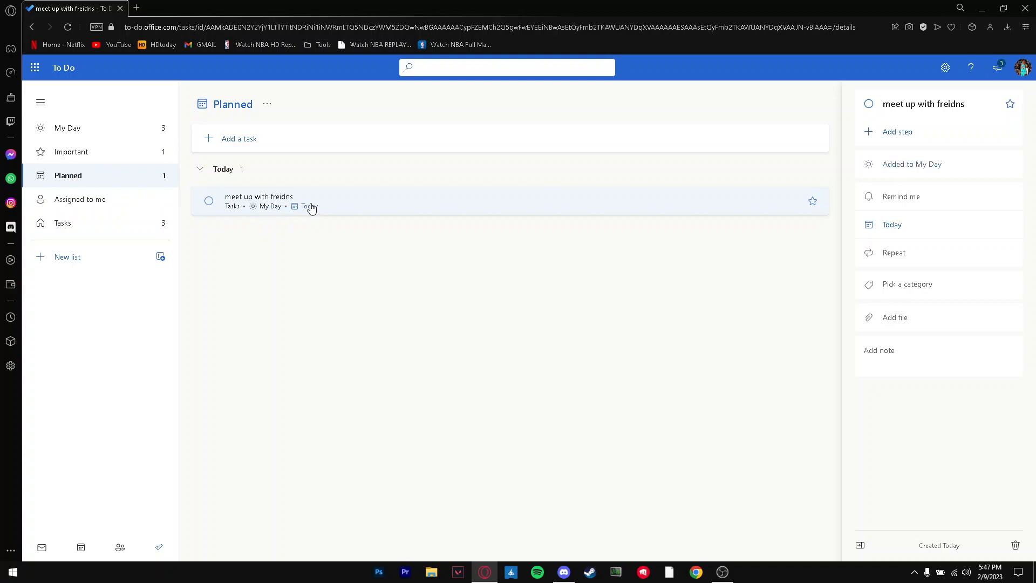
left_click(906, 226)
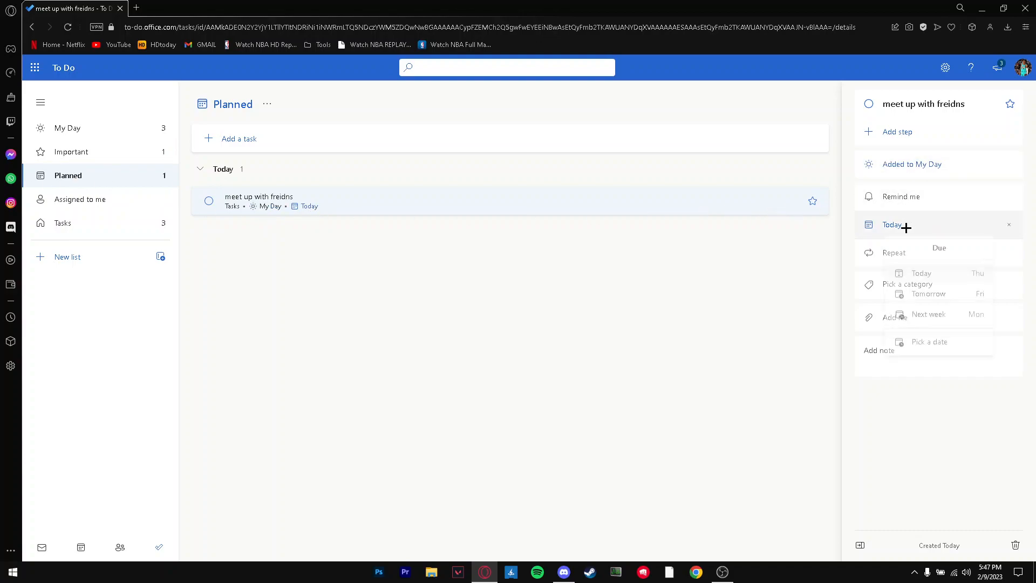
left_click(936, 317)
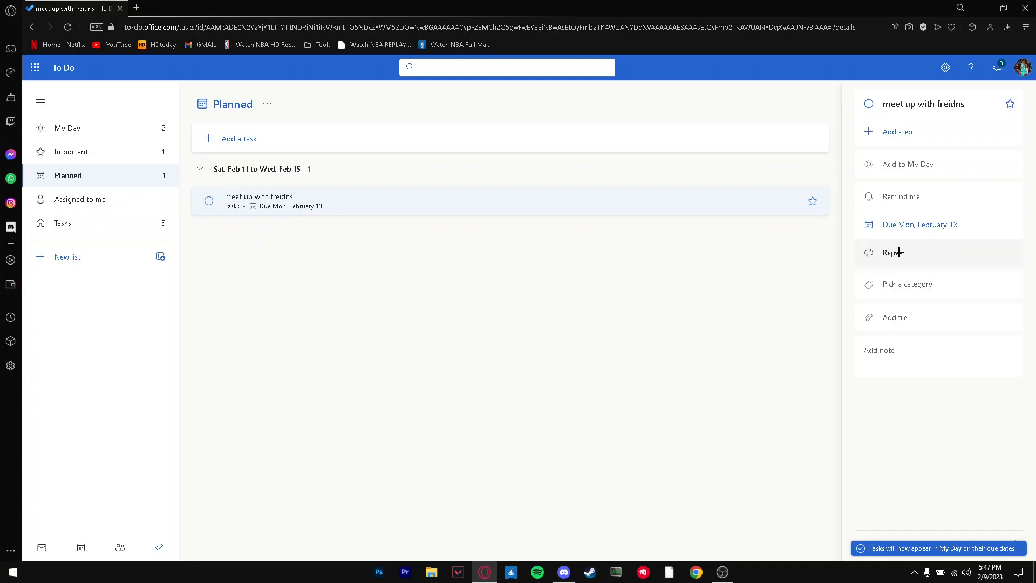
left_click(909, 198)
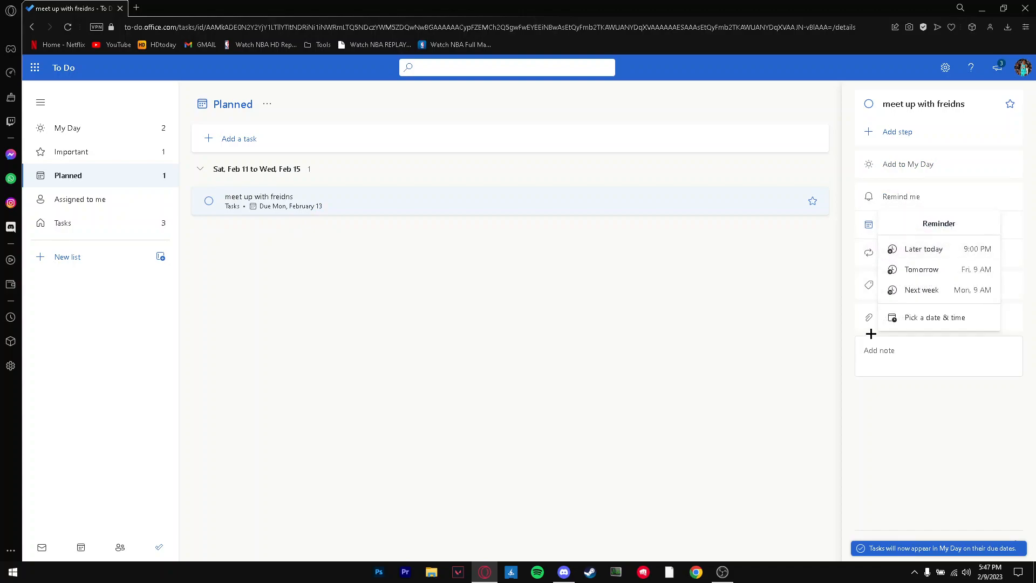
left_click(942, 292)
left_click(225, 95)
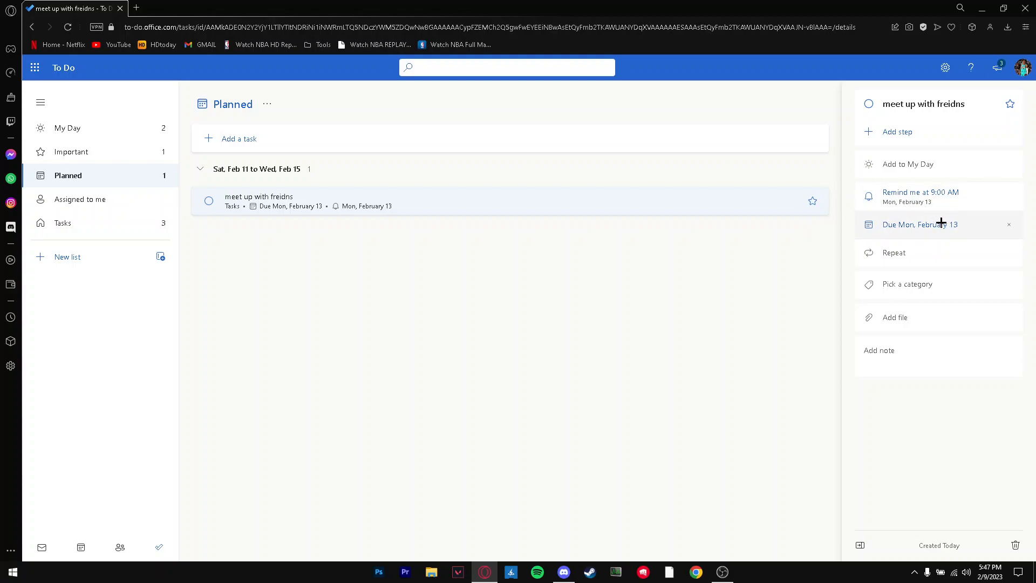
- Make the "meet up with freidns" task repeat monthly and assign it the Yellow category
left_click(899, 251)
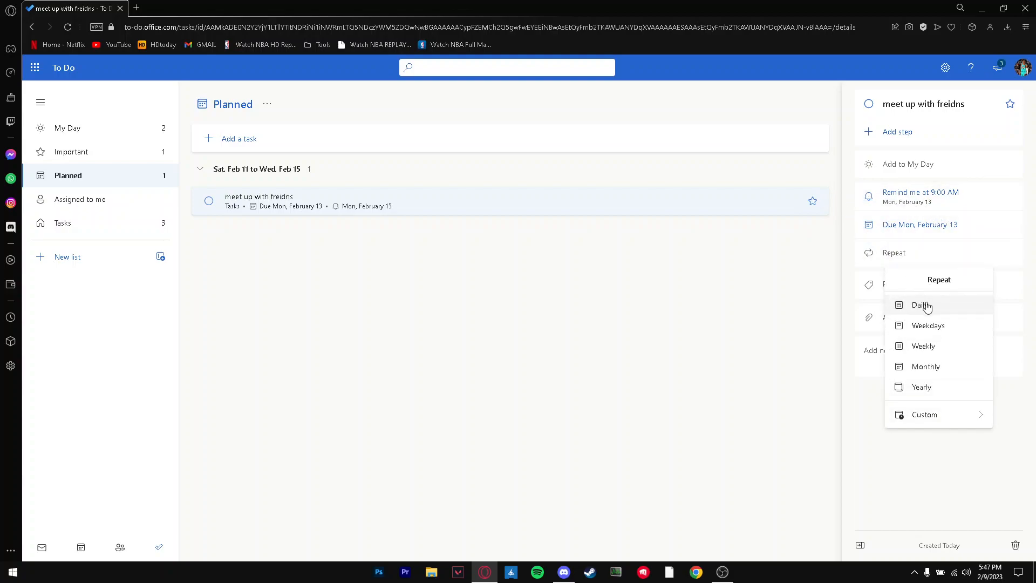
left_click(940, 367)
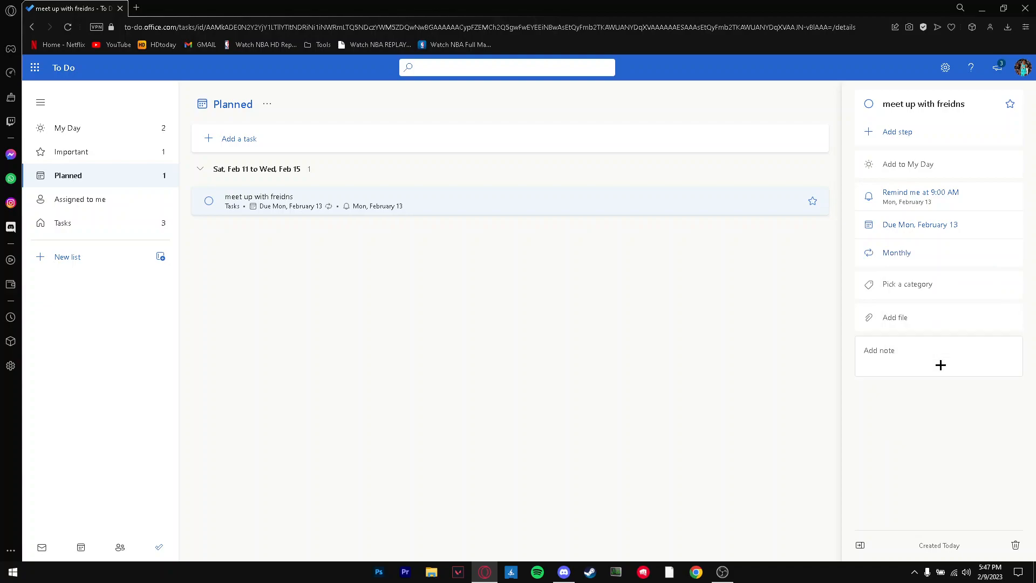
left_click(904, 283)
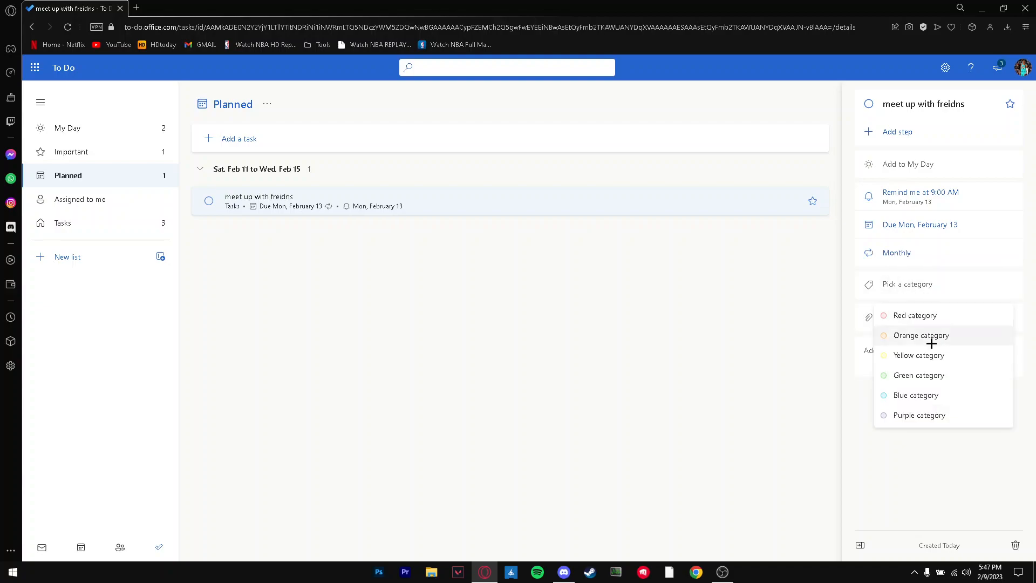
left_click(925, 361)
left_click(908, 499)
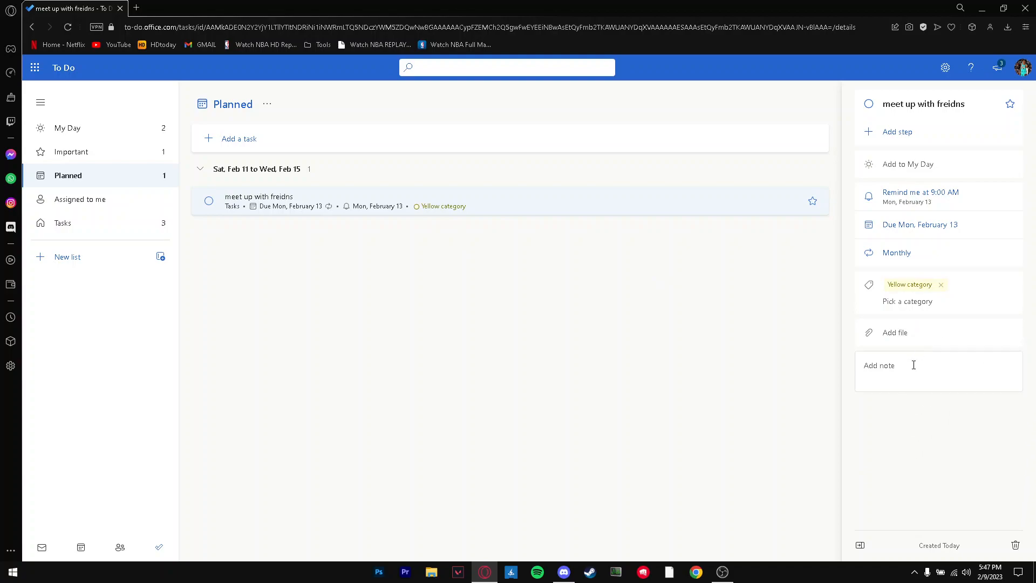
- Add the note "have fun" to the meet-up task and attach the downloaded file images.jfif
type("have fun")
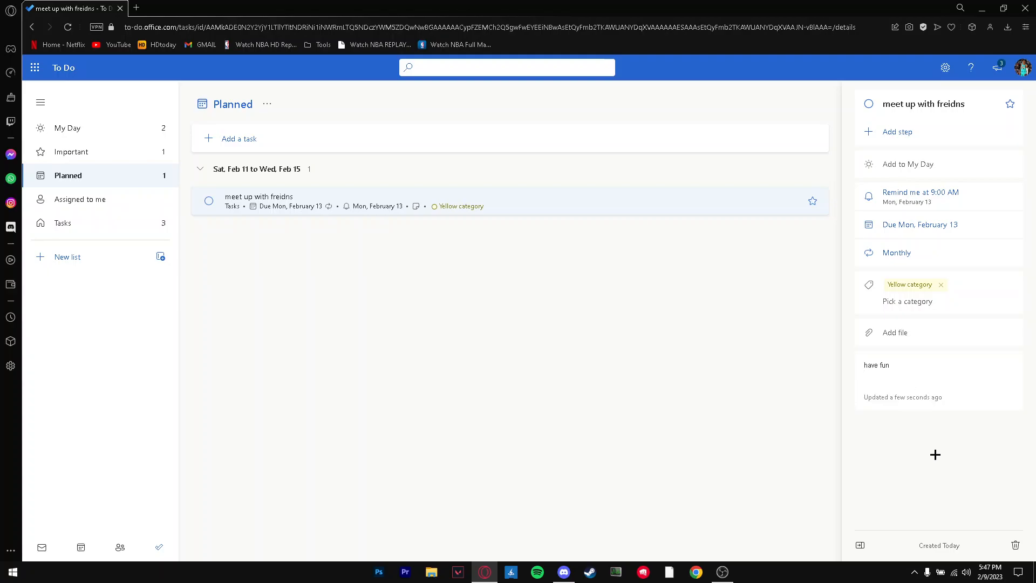
left_click(898, 332)
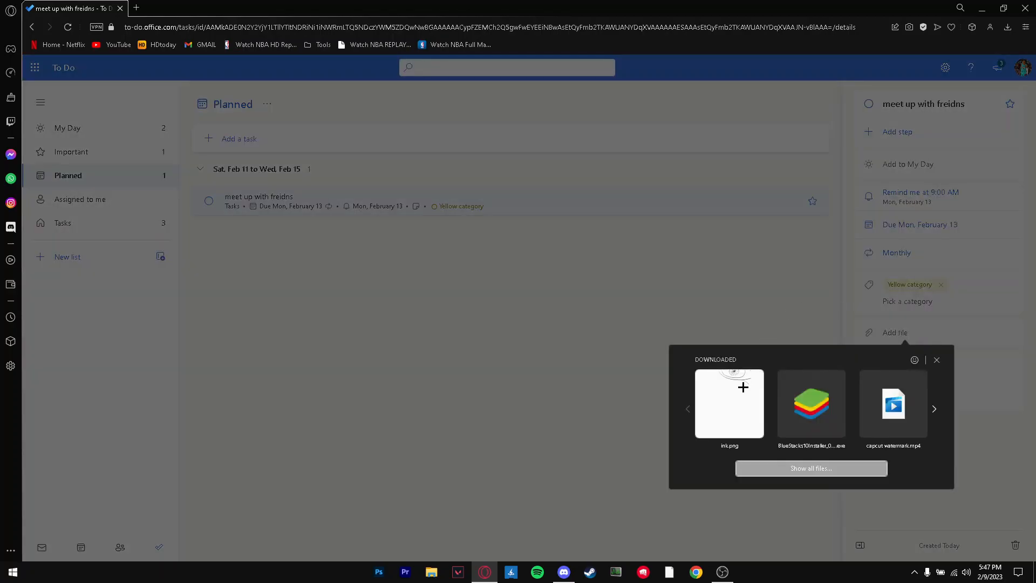
left_click(934, 410)
left_click(933, 410)
left_click(933, 410)
left_click(934, 411)
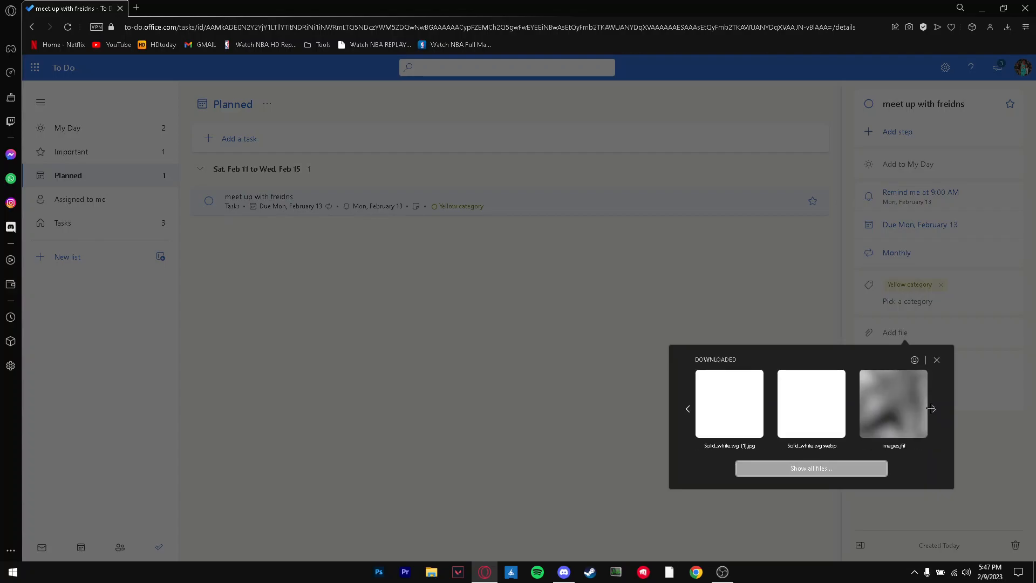
left_click(932, 408)
left_click(710, 384)
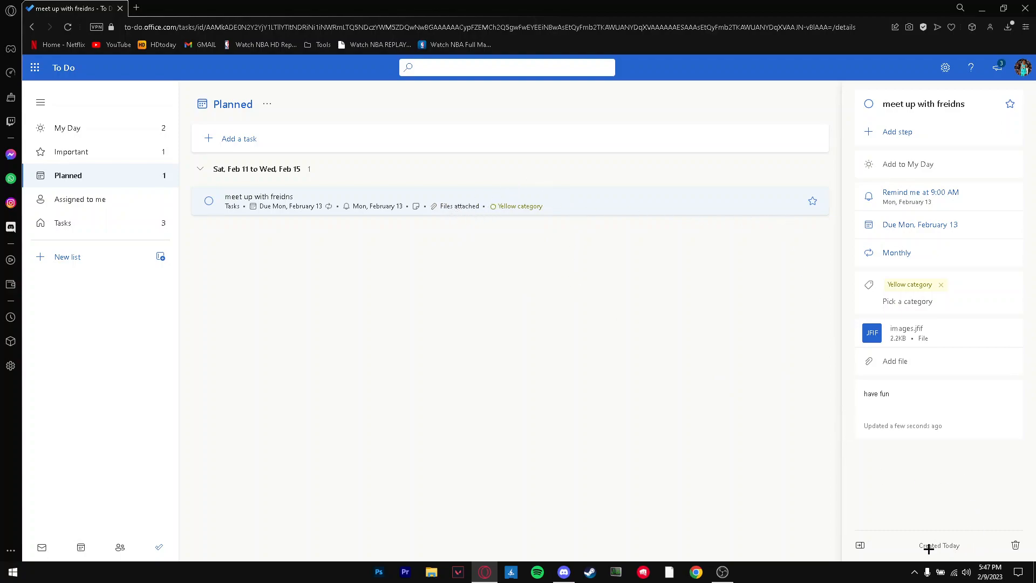
left_click(860, 546)
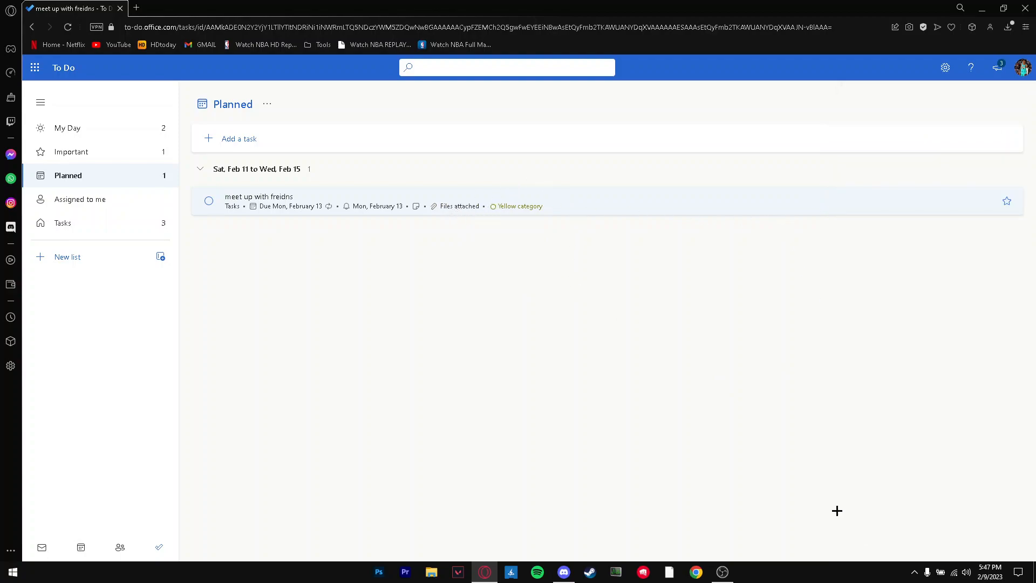
- Reopen the details of the "meet up with freidns" task, mark its current occurrence as completed, and close the details
left_click(264, 206)
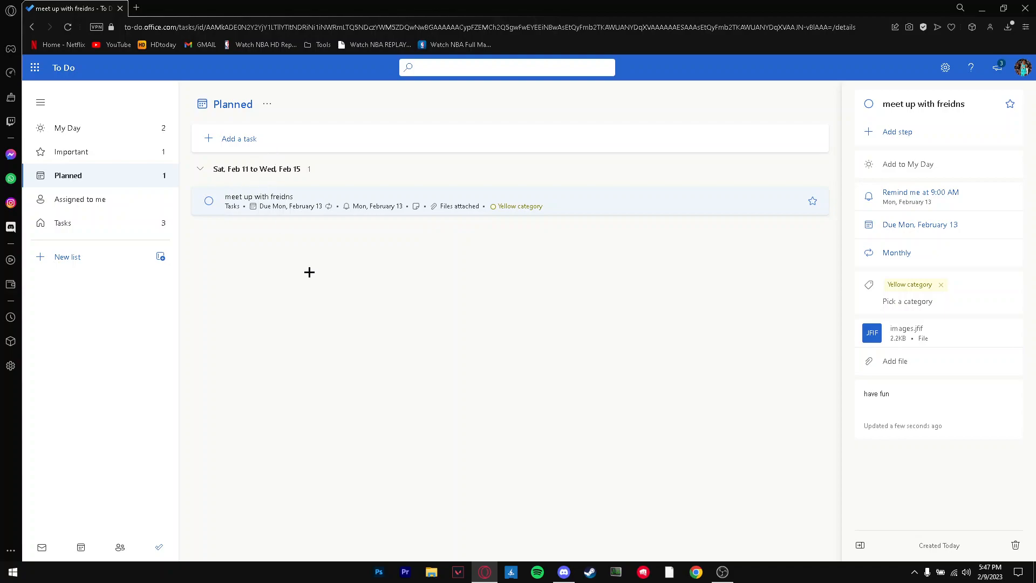
left_click(209, 201)
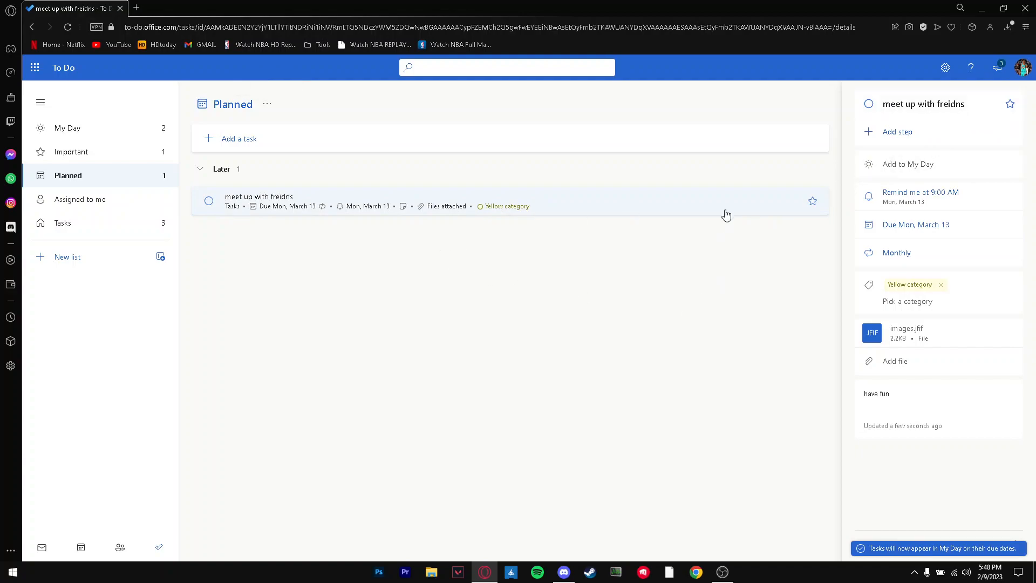
left_click(852, 547)
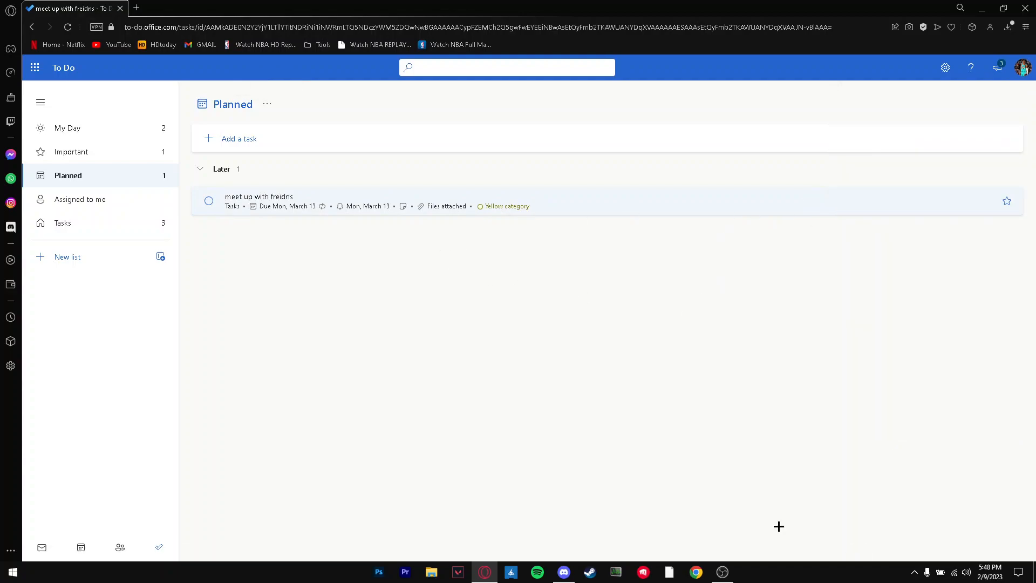
- Review the Tasks list, the What's new announcements and the Assigned to me list
left_click(115, 219)
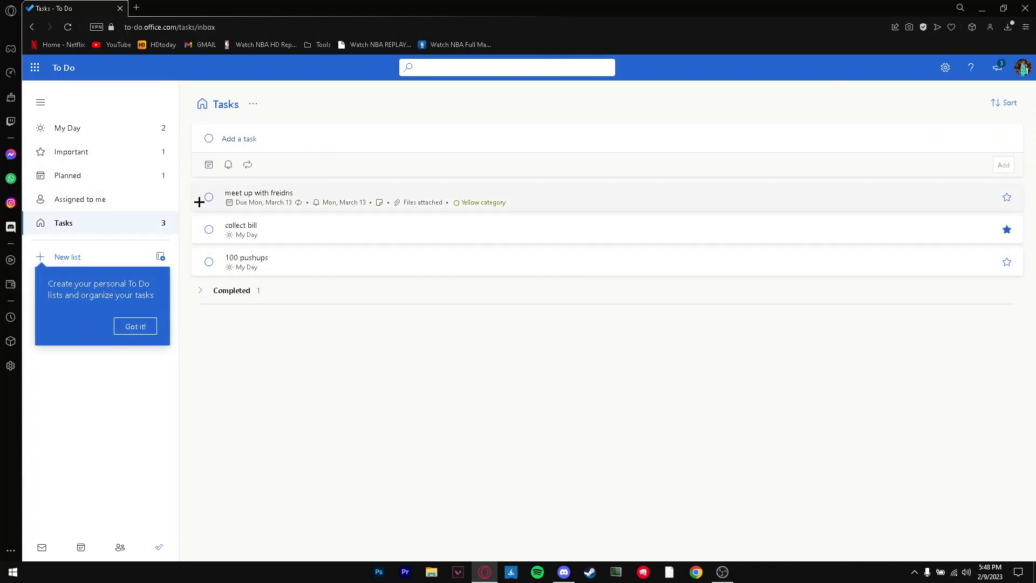
left_click(996, 65)
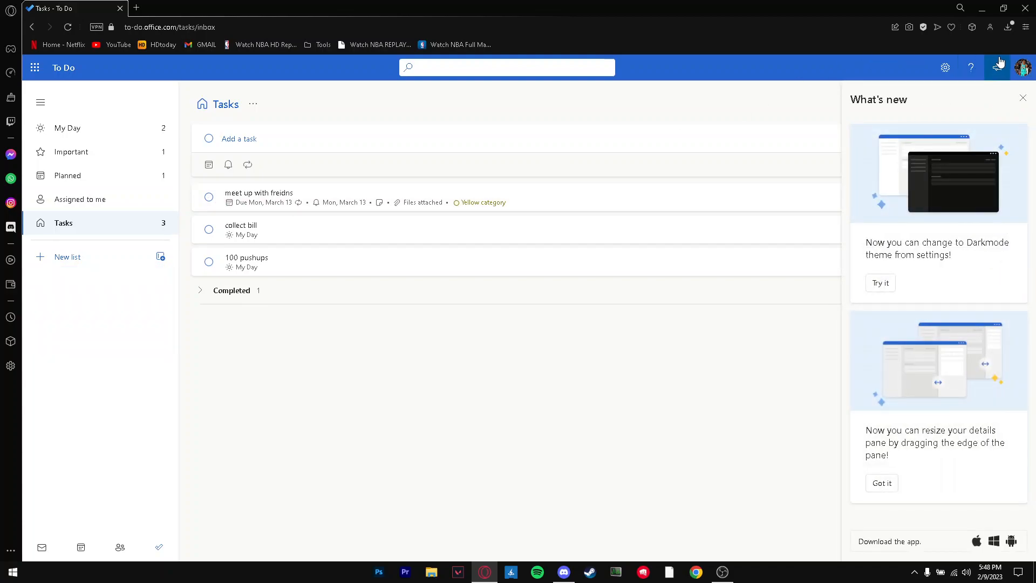
left_click(1023, 100)
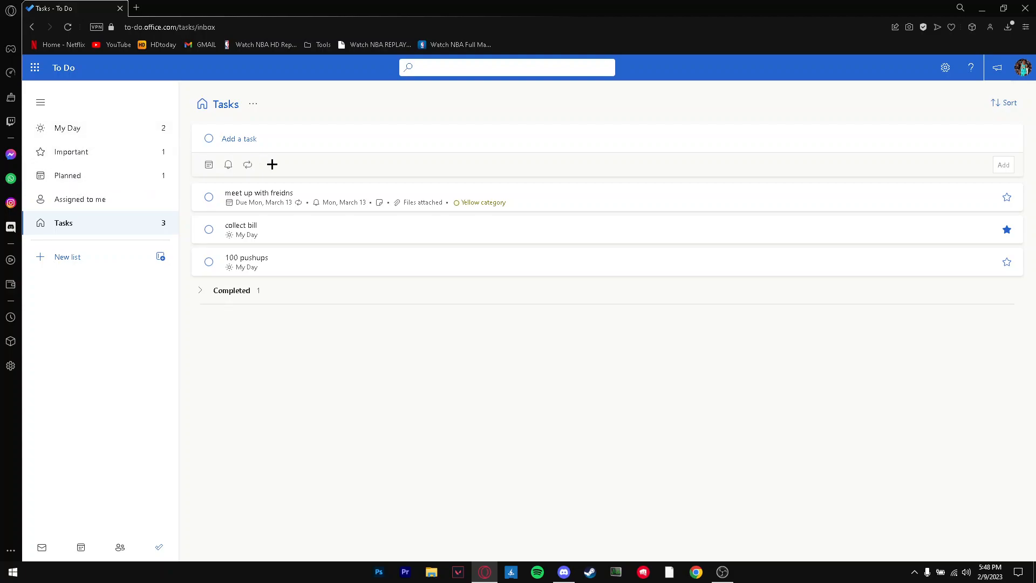
left_click(103, 198)
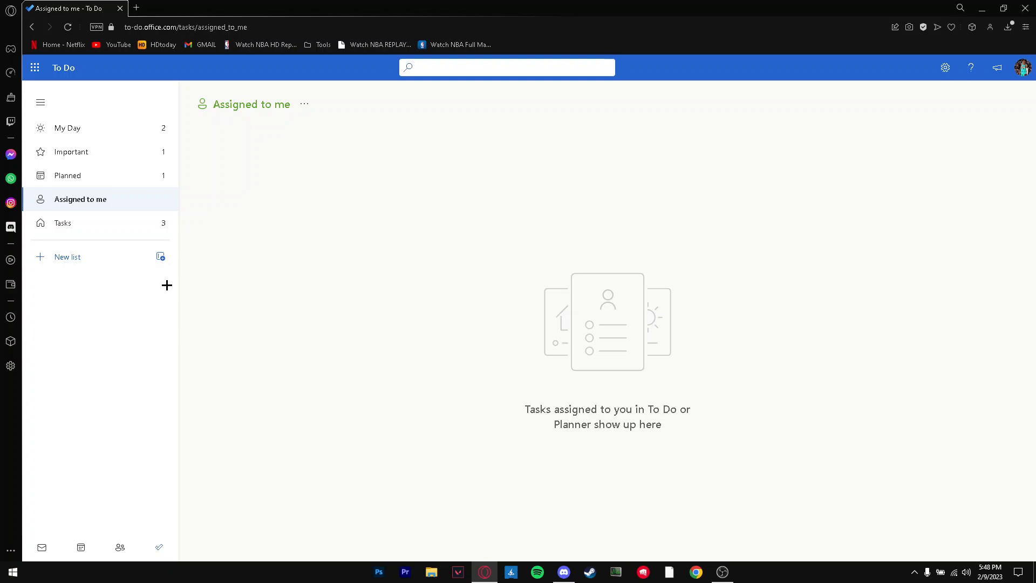
- Create a new list named "projects"
left_click(110, 257)
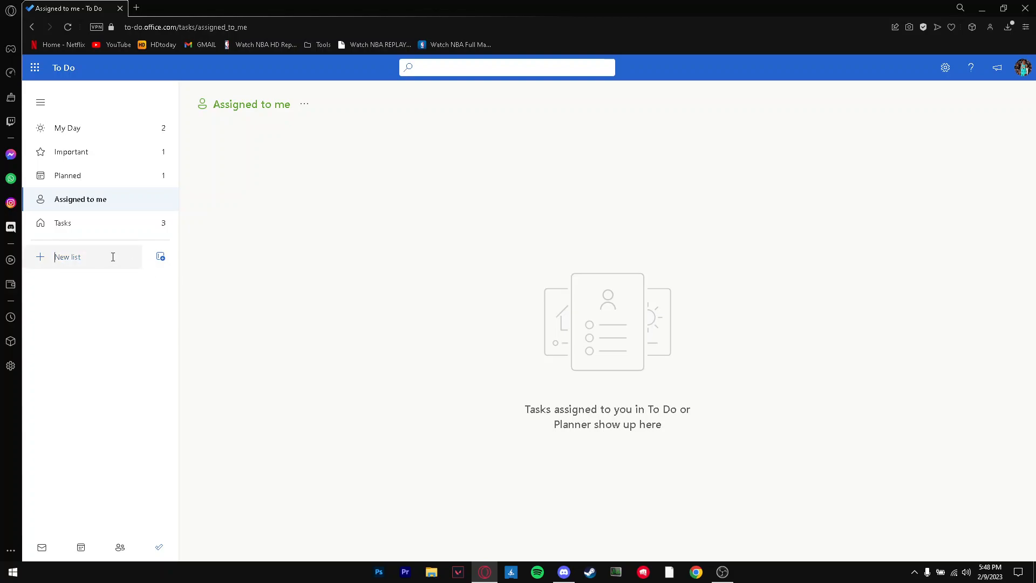
type("projects")
key("Return")
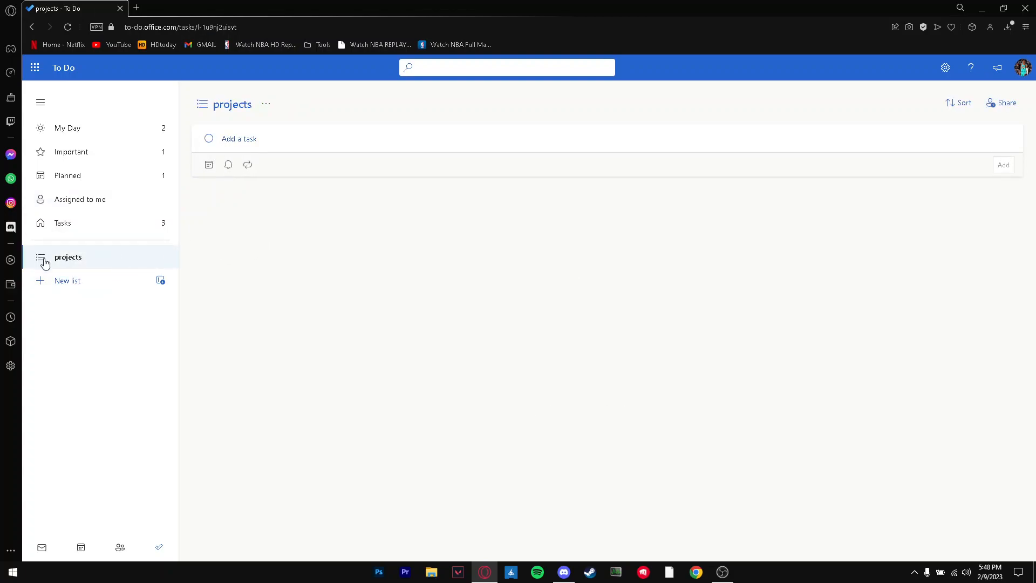
- Add the tasks "math project", "sceince" and "english" to the projects list
left_click(250, 140)
type("math project")
key("Return")
type("sceince")
key("Return")
type("eg")
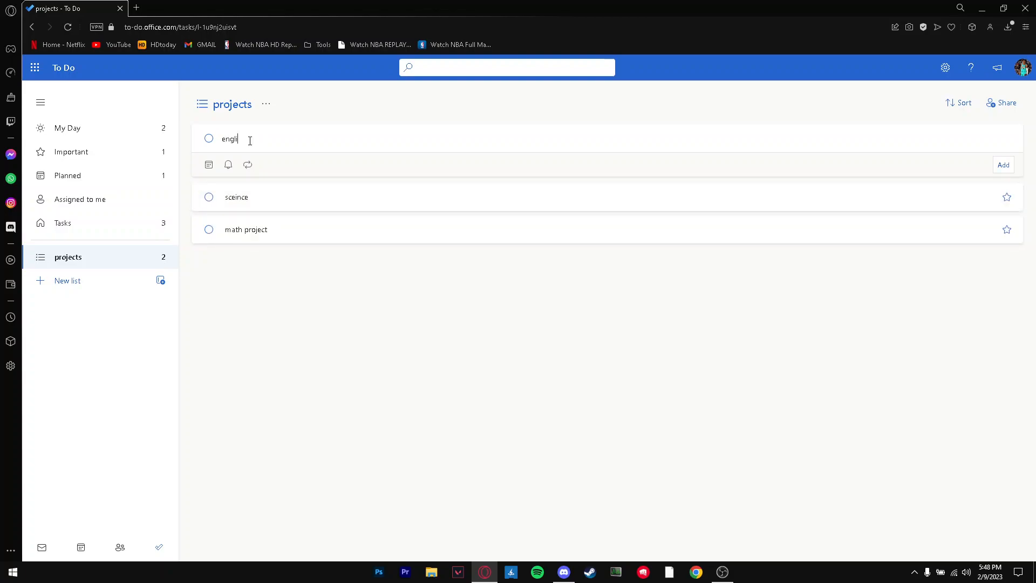
key("Return")
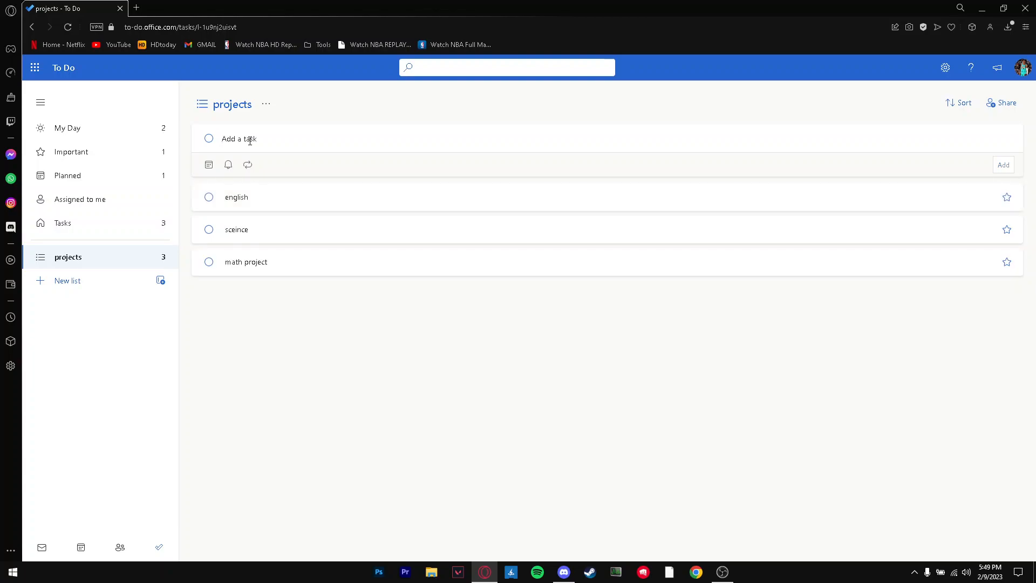
- Mark the math project, sceince and english tasks in the projects list as completed
left_click(209, 261)
left_click(208, 206)
left_click(209, 172)
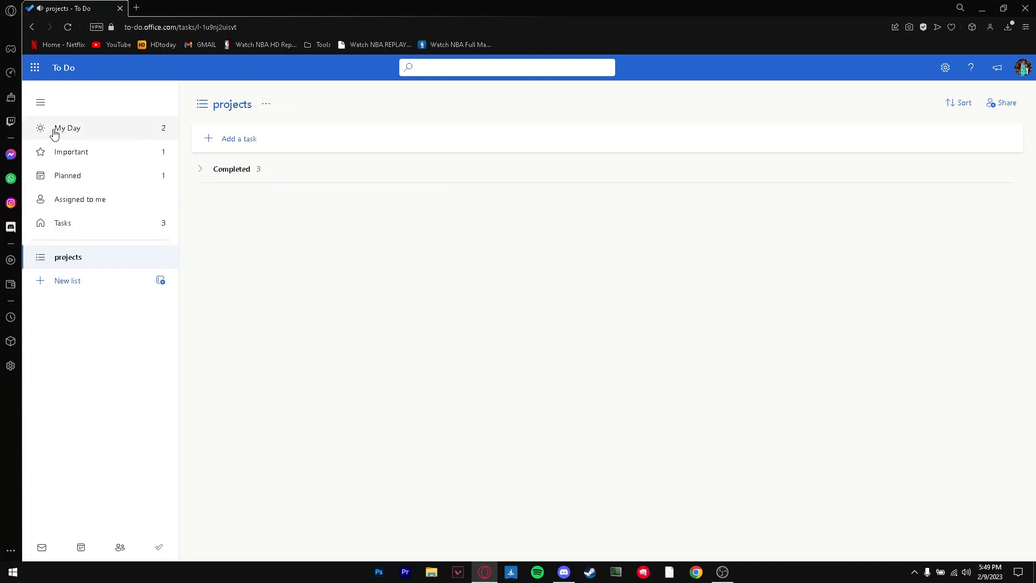
- Review the Microsoft 365 app launcher and the signed-in account's details, closing each one again
left_click(34, 68)
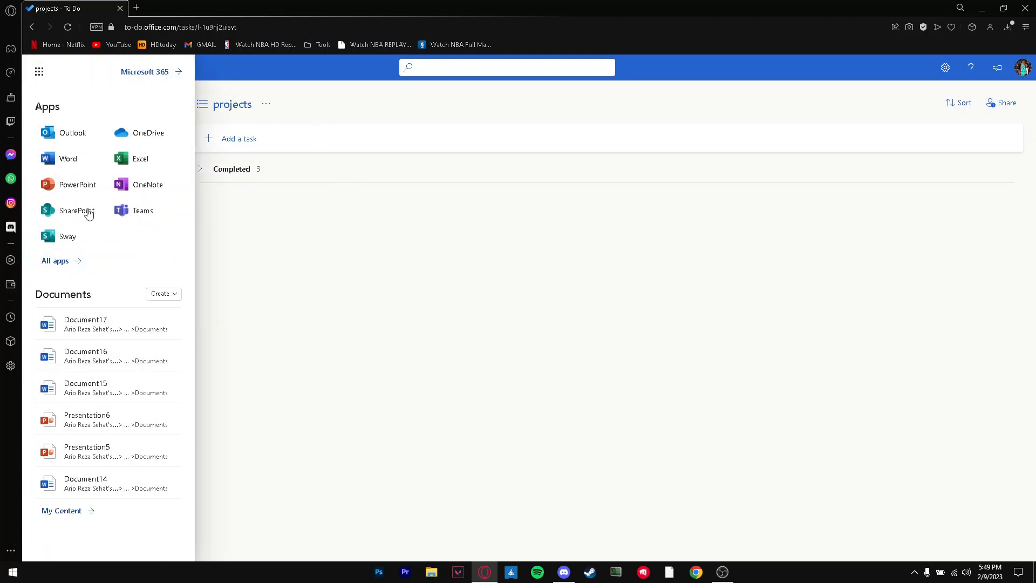
left_click(416, 253)
left_click(1014, 72)
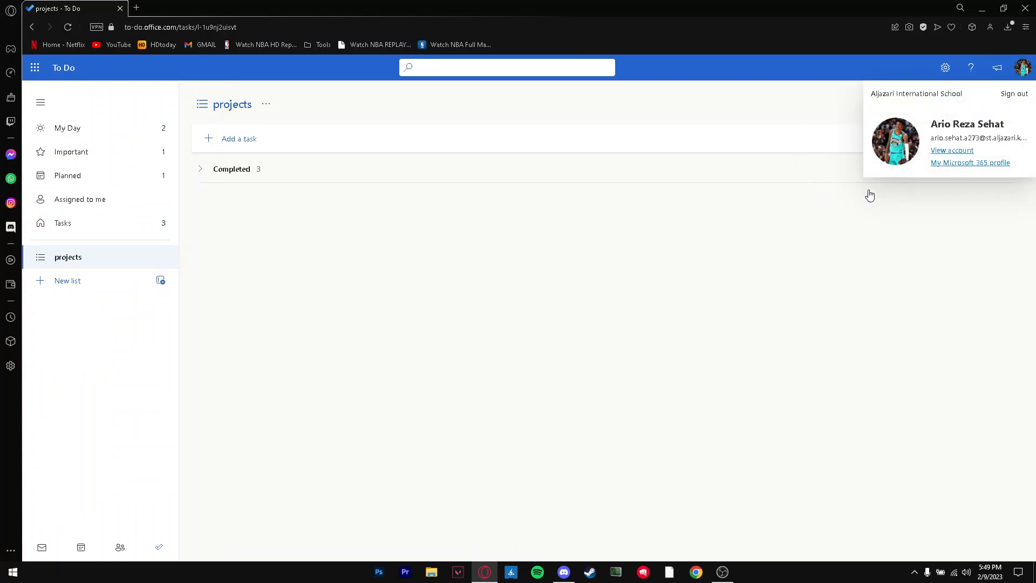
left_click(907, 224)
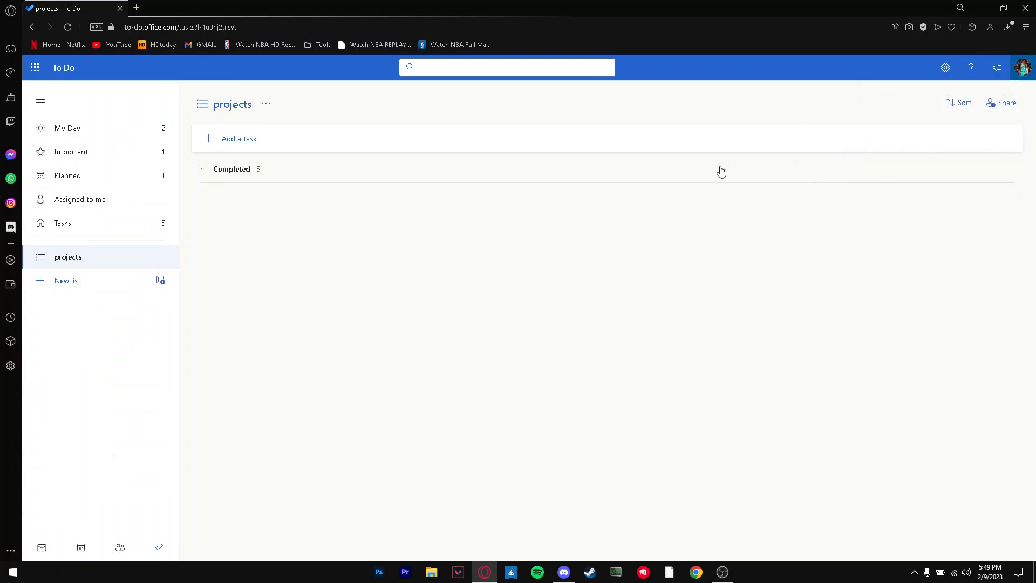
- Check the sharing options of the projects list, close them without creating an invitation link, and return to My Day
left_click(1005, 105)
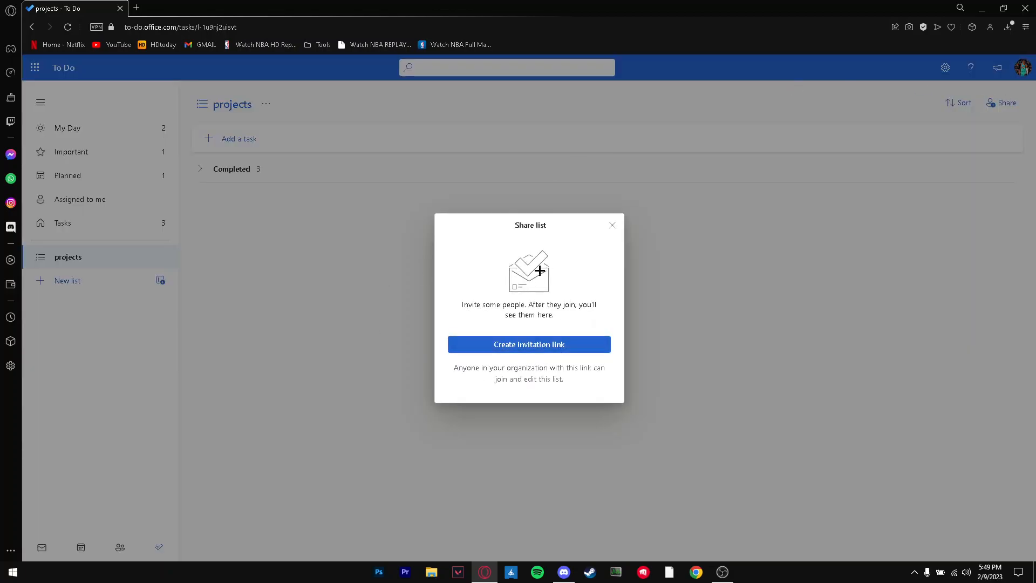
left_click(612, 225)
left_click(78, 130)
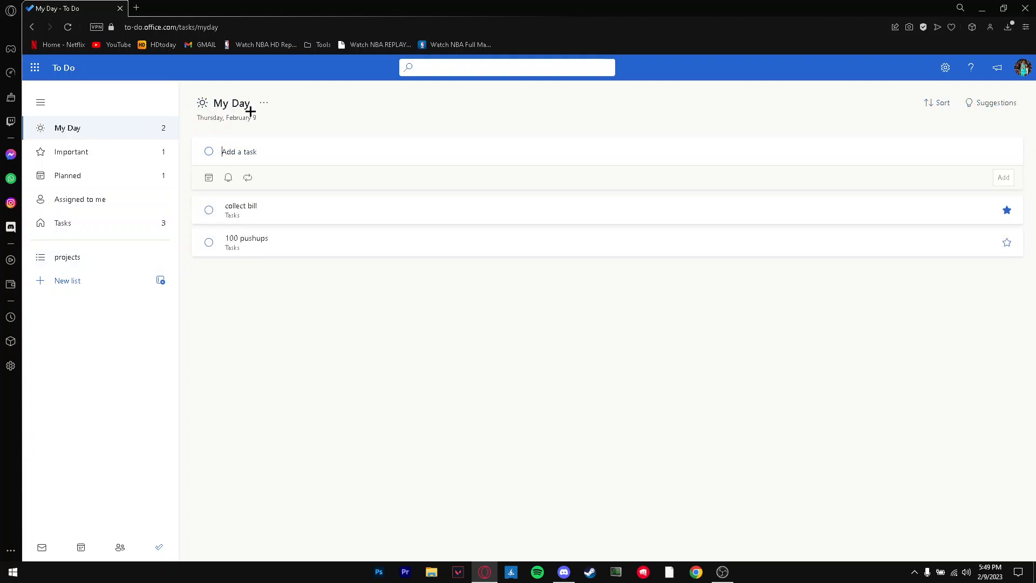